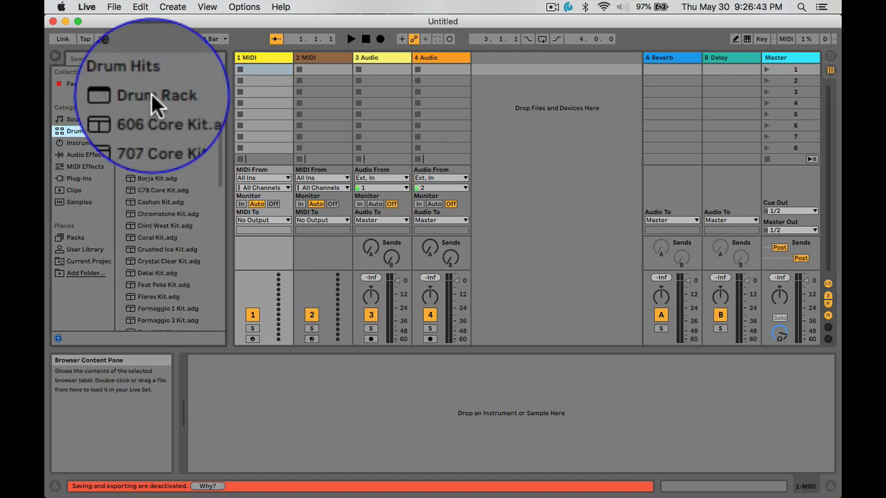
Load an empty Drum Rack on the first MIDI track and put the Clap 808 Light Quick sample on pad C1
double_click(150, 92)
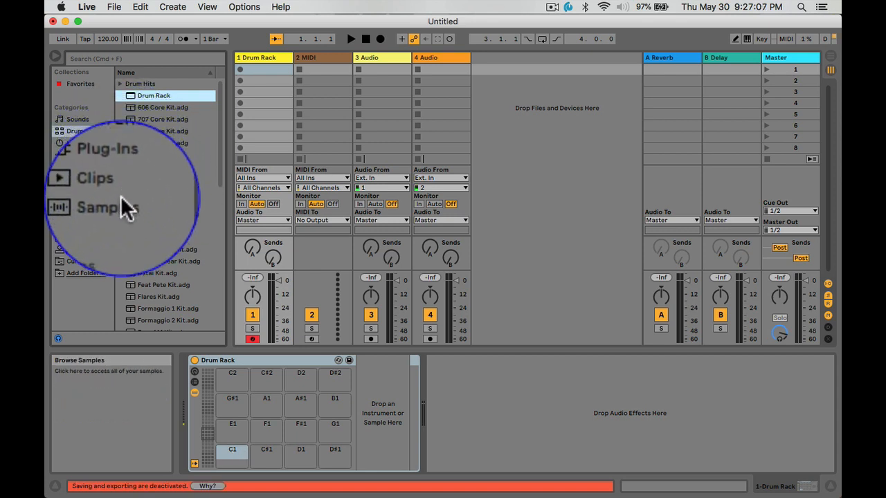
click(122, 202)
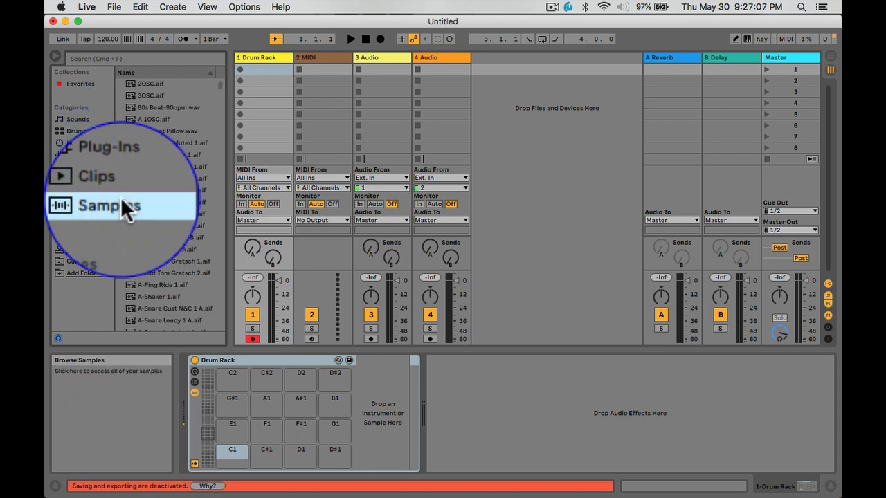
click(142, 57)
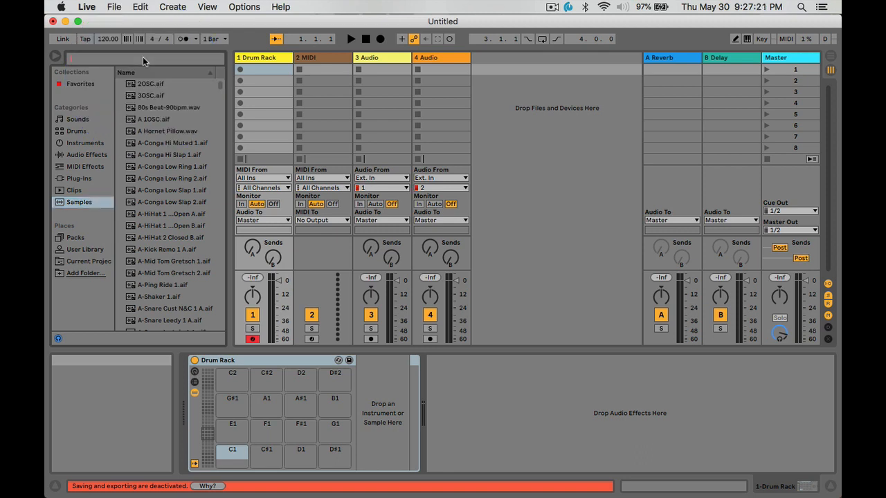
text(clap)
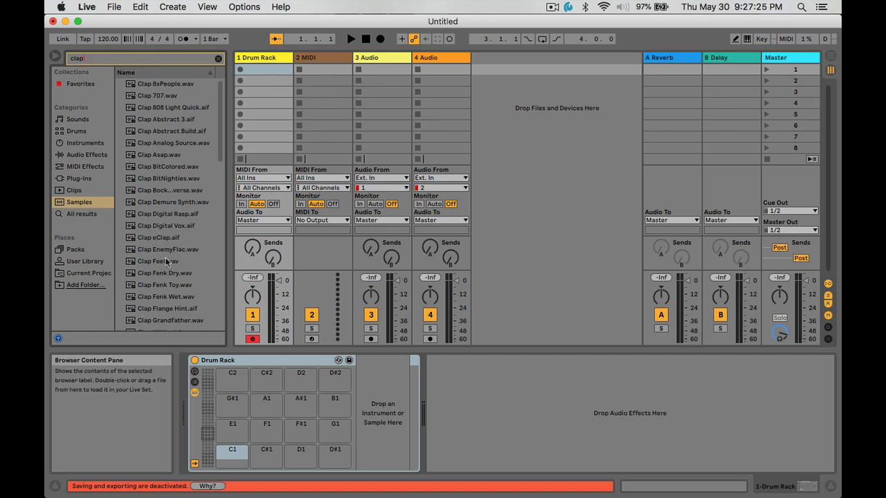
click(153, 107)
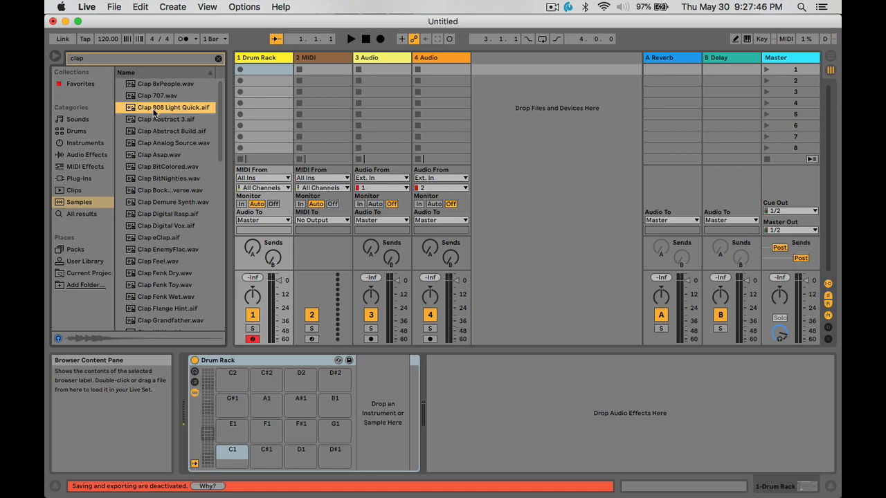
drag(153, 110, 230, 419)
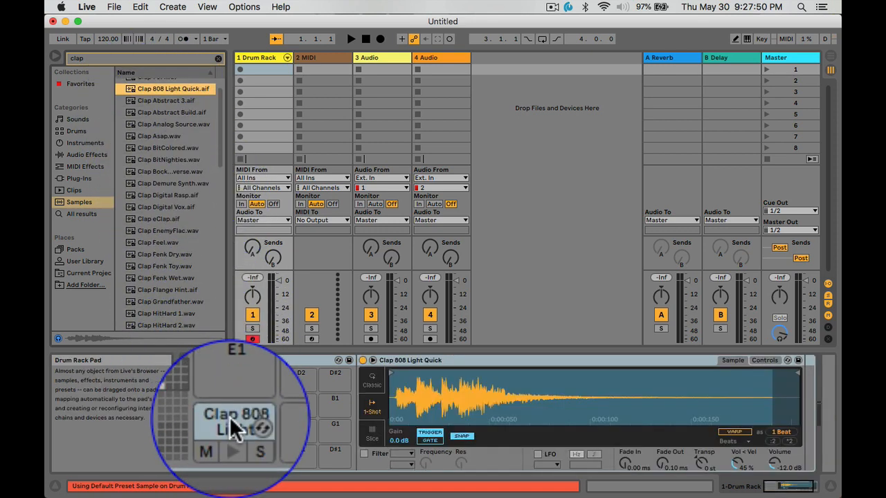
click(230, 418)
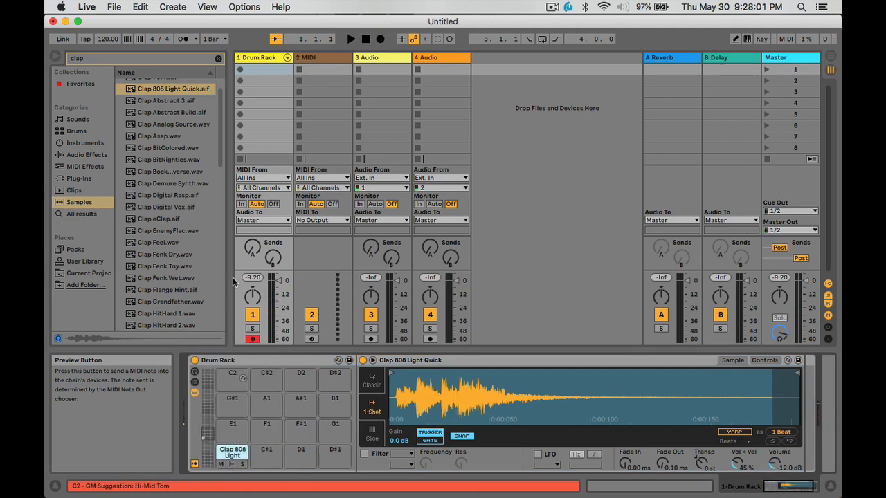
Search the samples for "shaker"
click(217, 60)
text(sh)
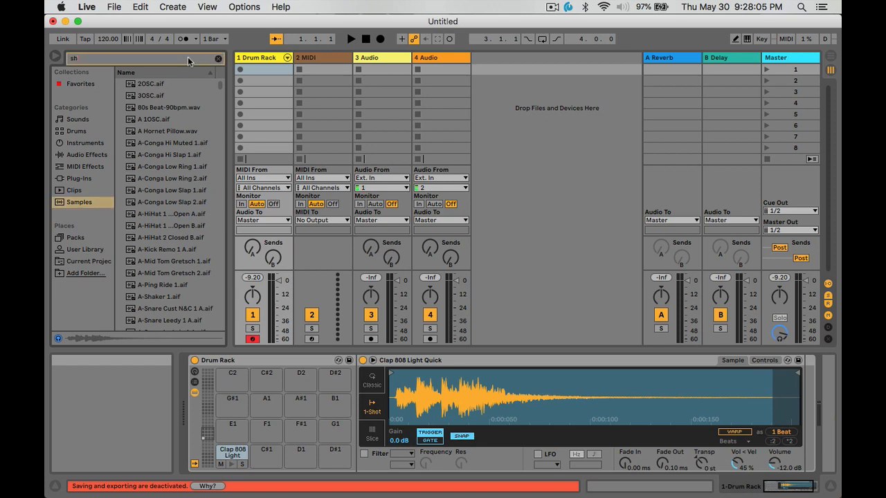
text(a)
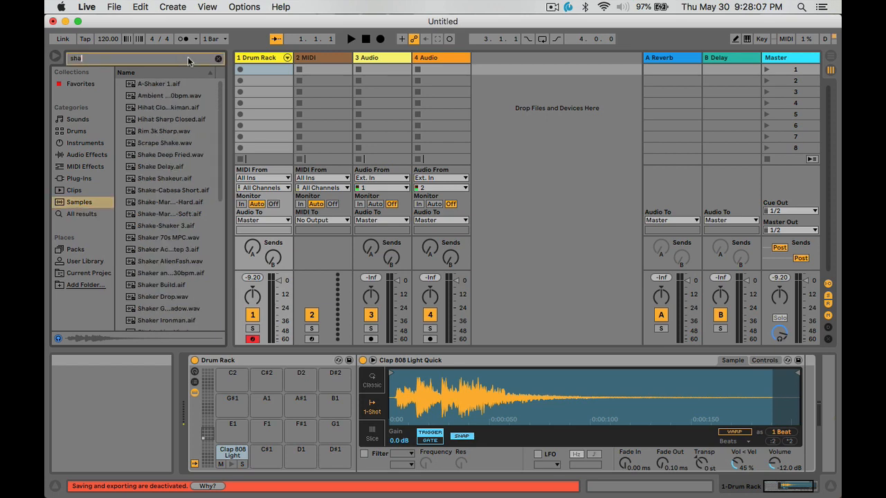
text(ker)
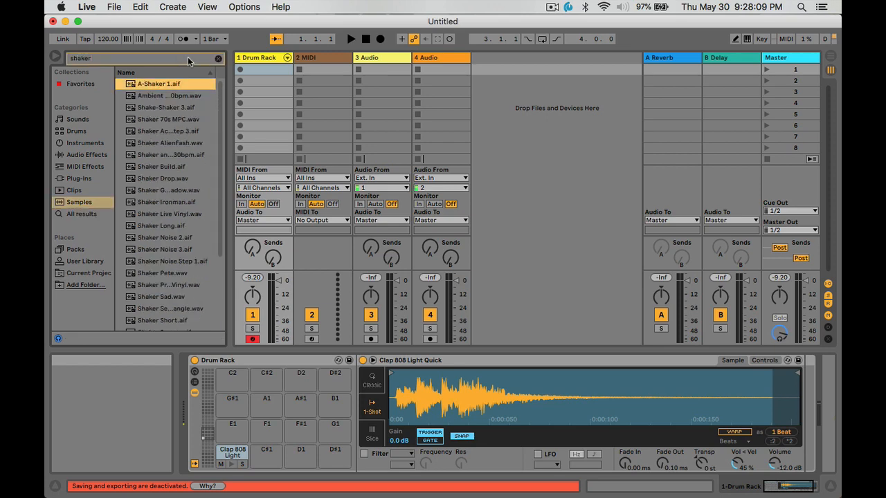
Audition the shaker samples and put Shaker Ironman on Drum Rack pad C#1
click(153, 96)
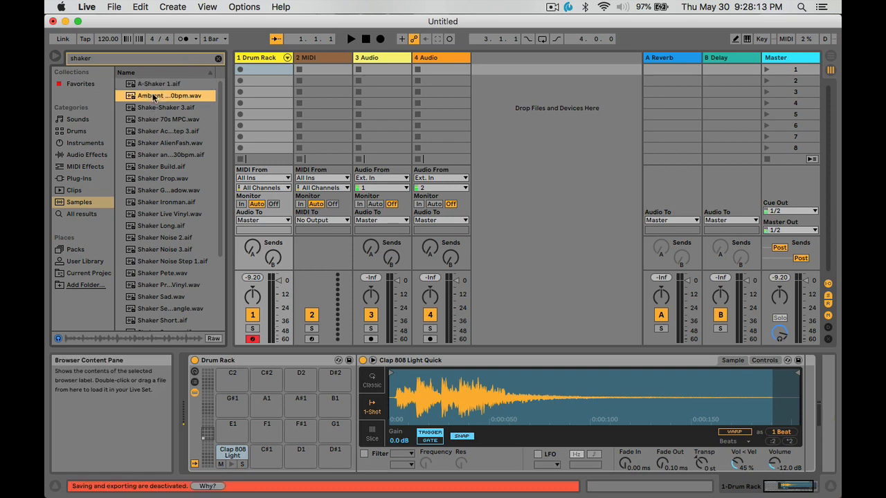
key(Down)
key(Down)
key(Up)
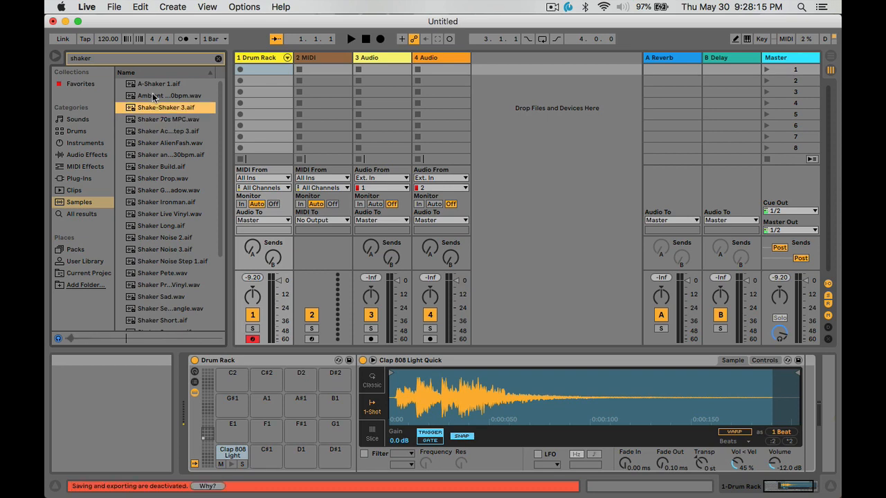
key(Down)
key(Down)
key(Down)
key(Down)
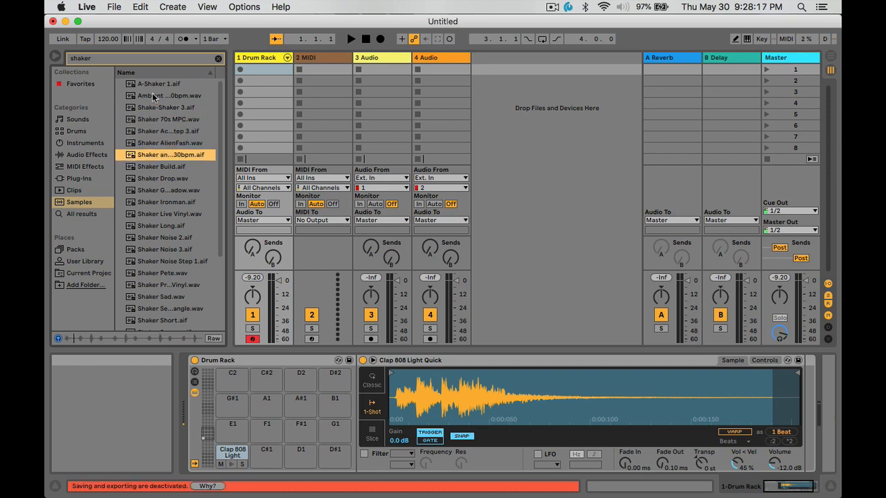
key(Down)
key(Down)
key(Down)
key(Down)
key(Down)
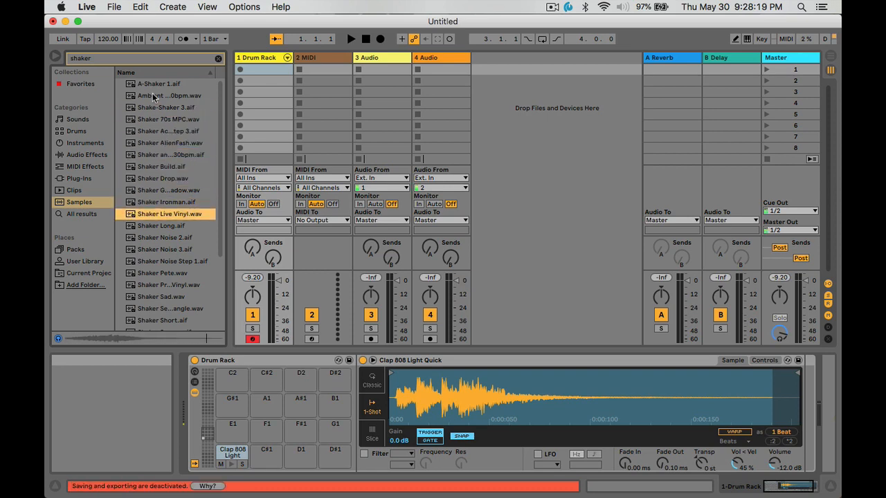
key(Up)
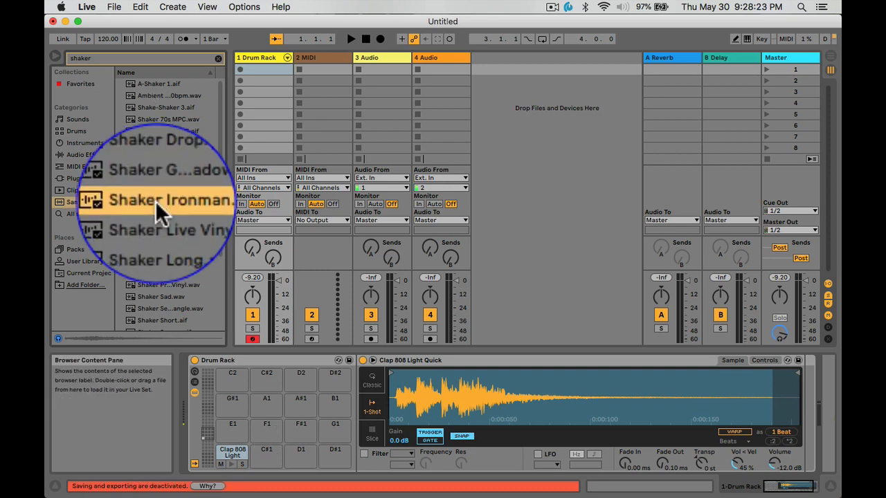
drag(158, 204, 258, 416)
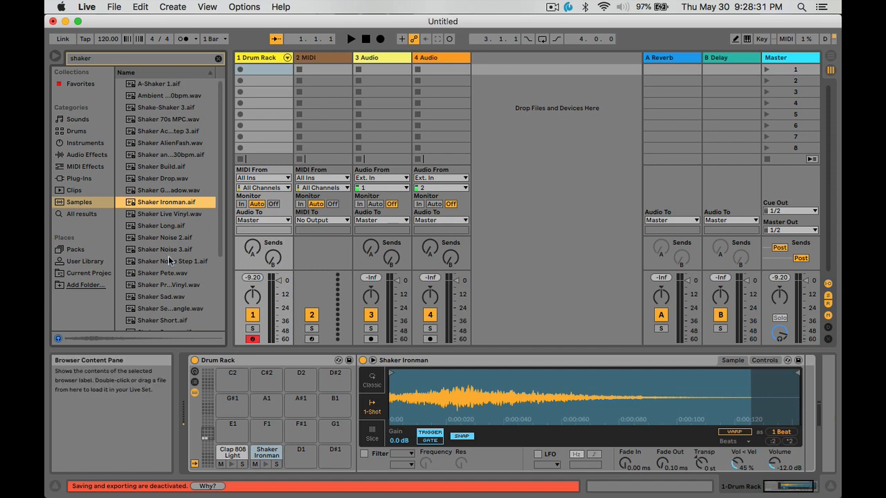
Search the samples for "kick" and audition several kicks, from A-Kick Remo 1 A to Kick 808 Tone
click(217, 58)
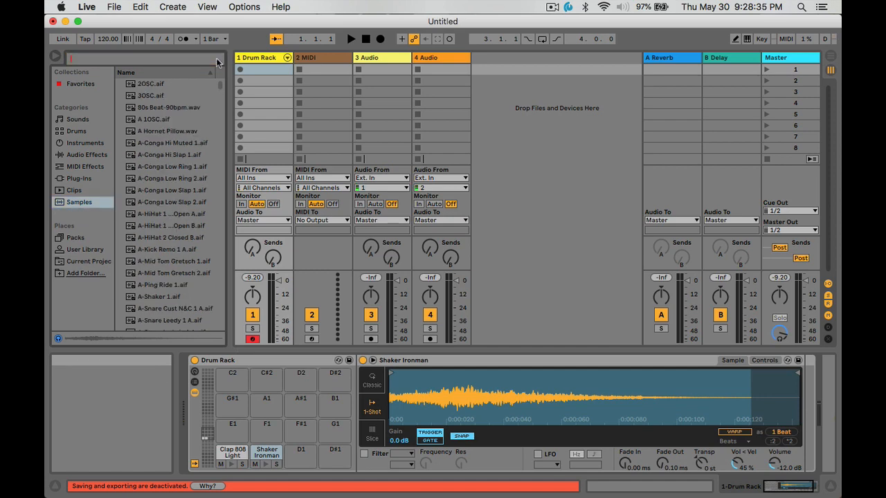
text(kick)
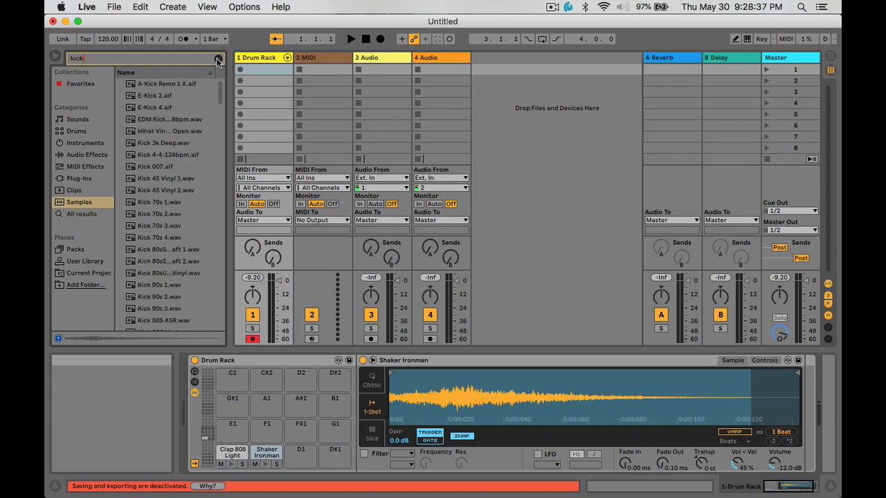
click(169, 85)
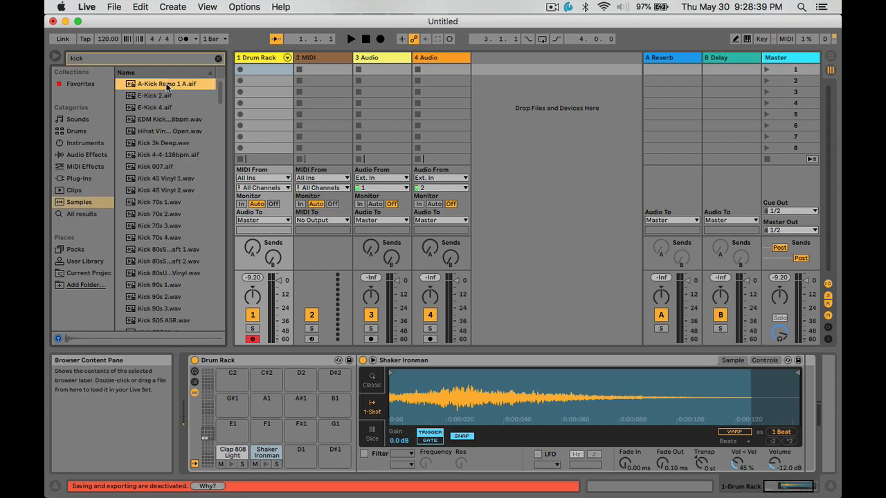
click(175, 154)
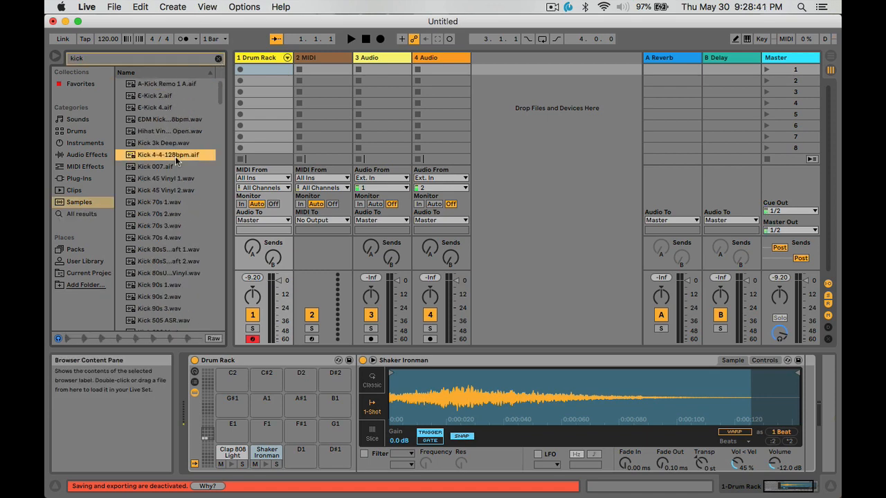
click(175, 119)
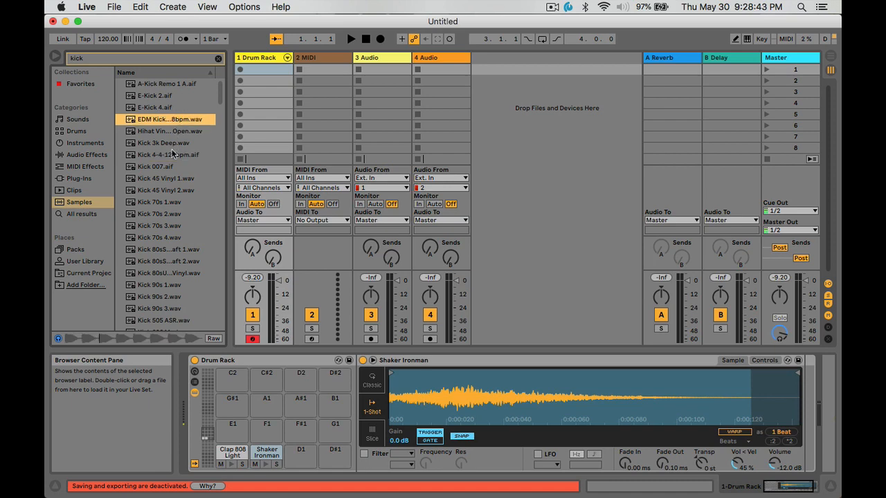
click(166, 250)
scroll(161, 291, down, 3)
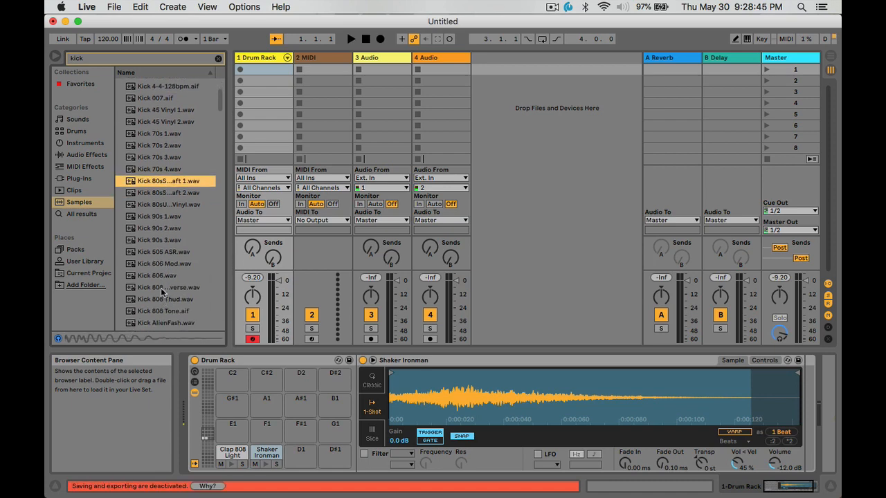
click(160, 287)
click(162, 298)
click(164, 315)
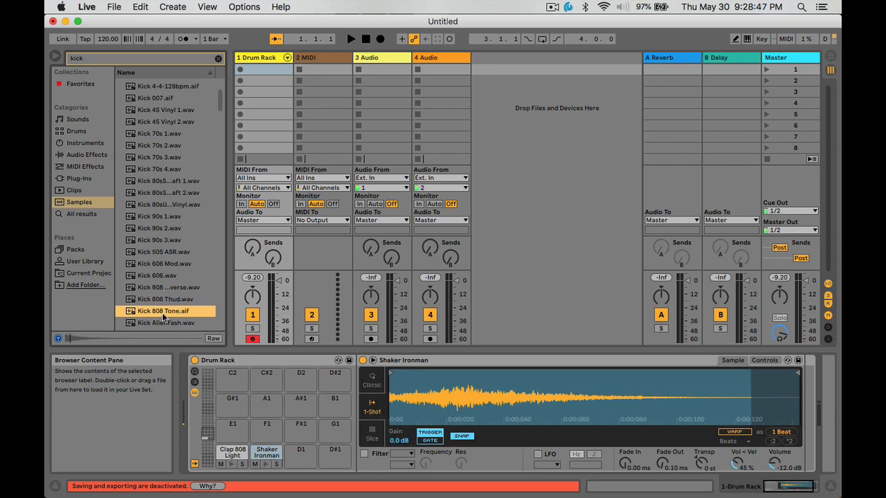
Audition more kick samples further down the results and put Kick Analog 1 on Drum Rack pad D1
scroll(164, 304, down, 2)
click(164, 292)
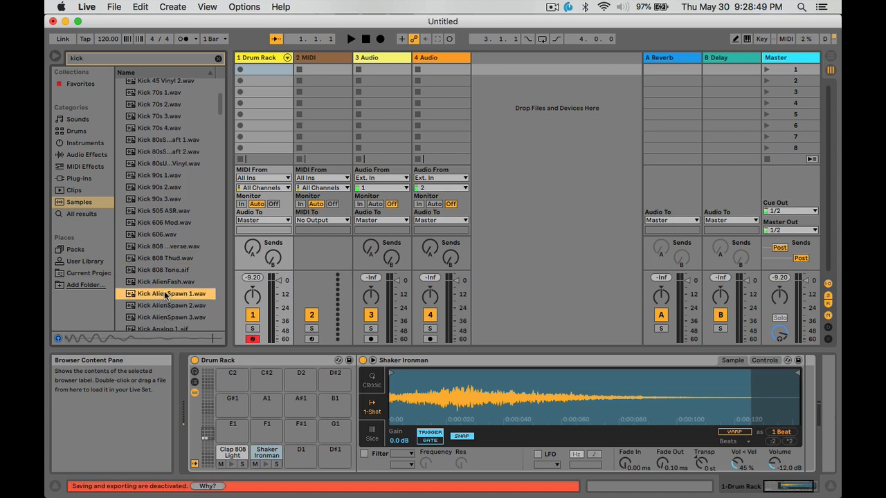
scroll(165, 292, down, 2)
click(164, 286)
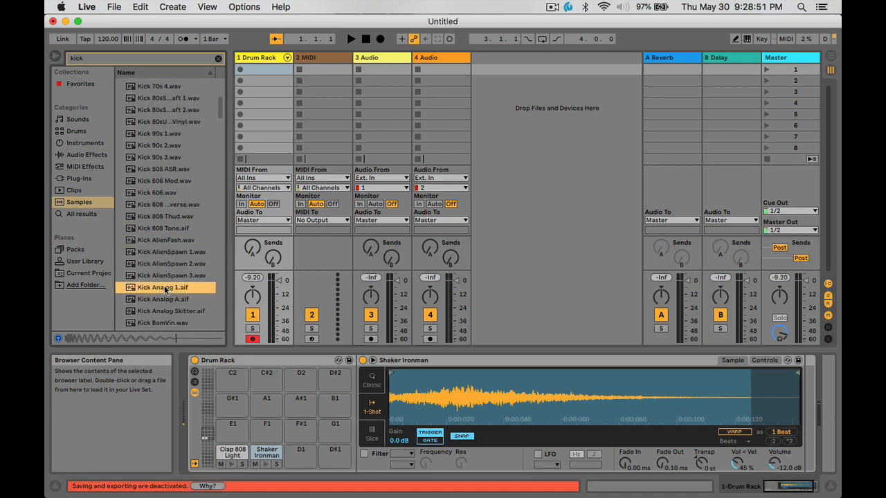
scroll(164, 287, down, 1)
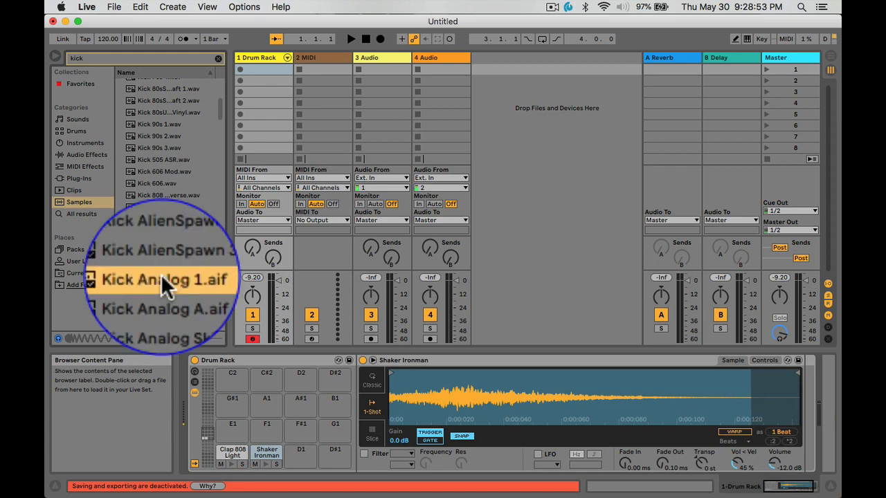
drag(160, 274, 295, 419)
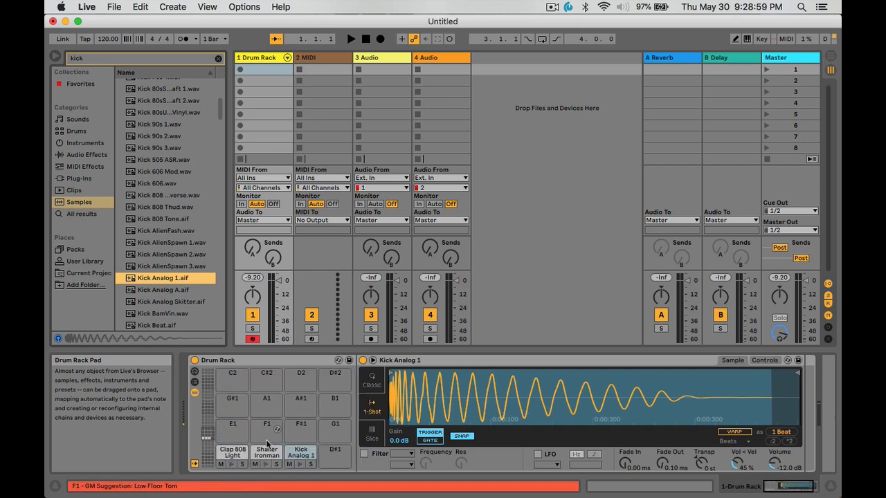
Preview the clap, shaker and kick pads of the Drum Rack one after another
click(232, 464)
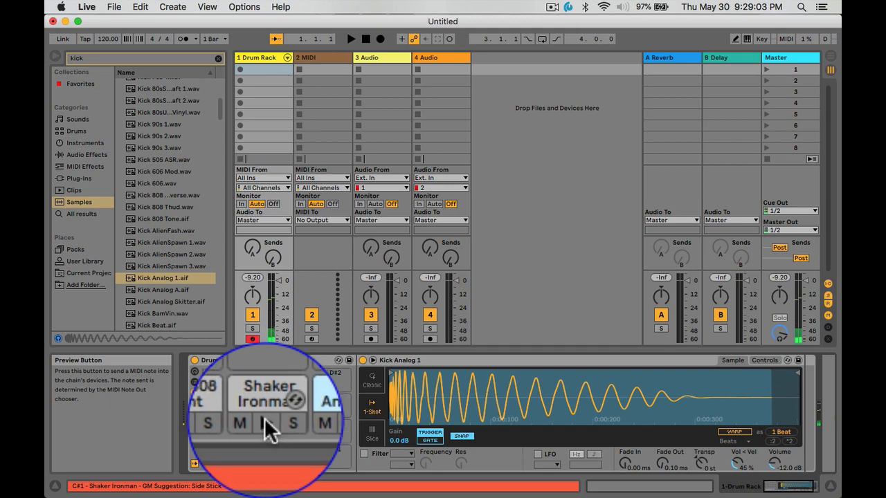
click(270, 417)
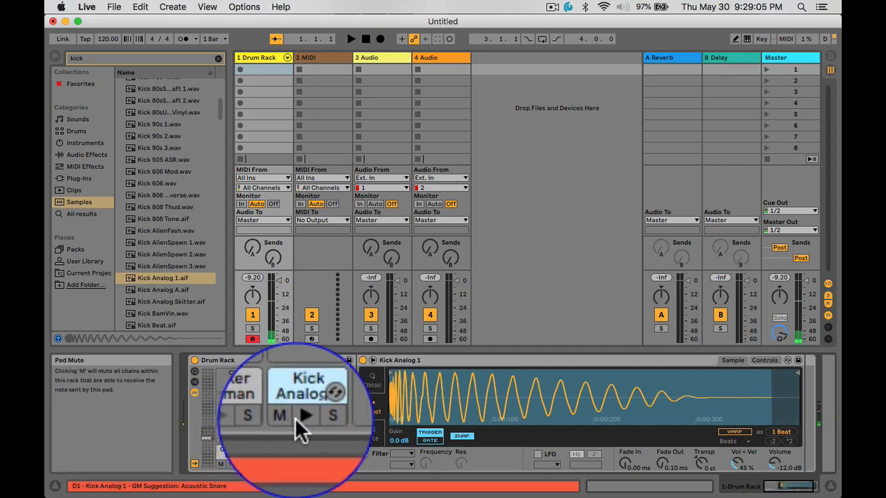
click(299, 418)
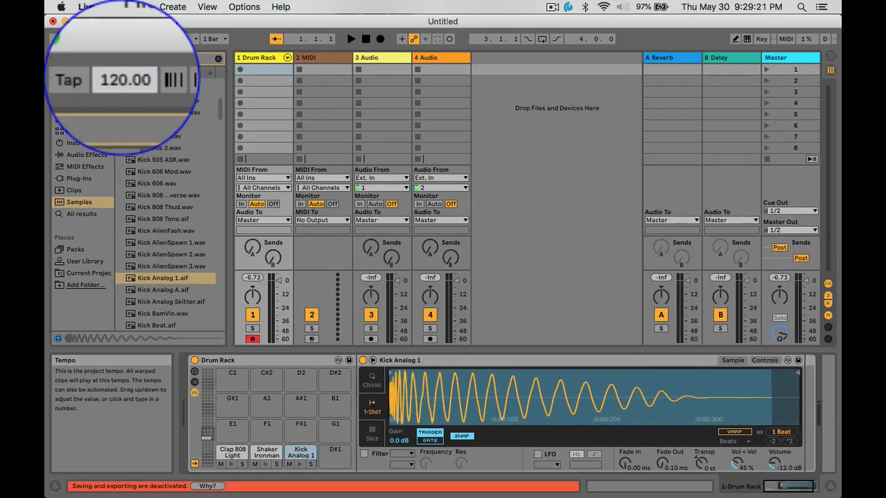
Set the project tempo to 100 BPM and turn on the metronome
drag(108, 39, 108, 61)
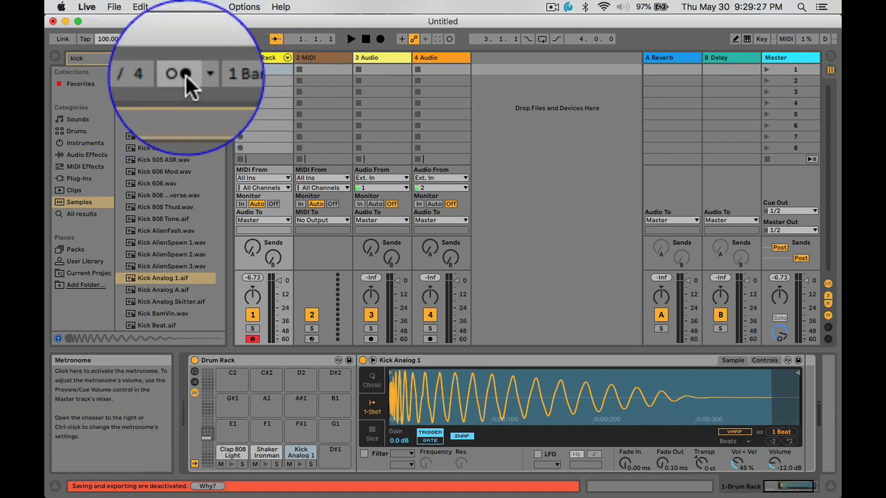
click(184, 39)
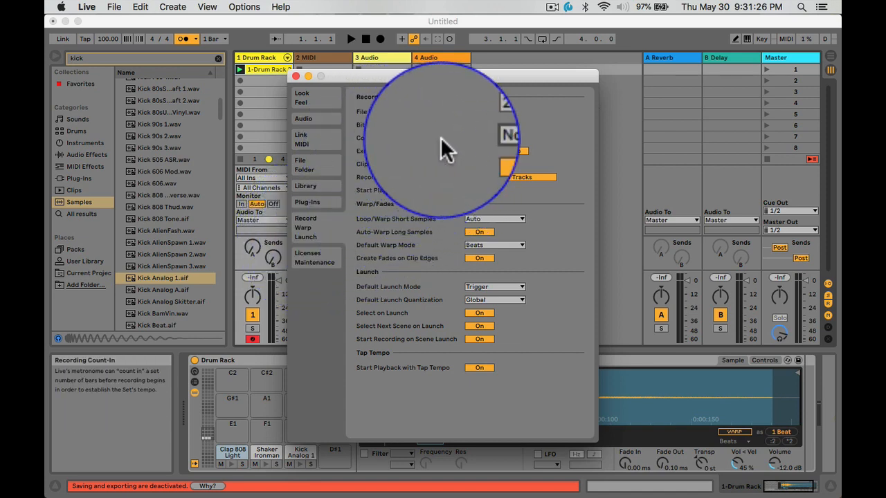
Set the recording count-in to 1 Bar in the preferences and close them
click(474, 135)
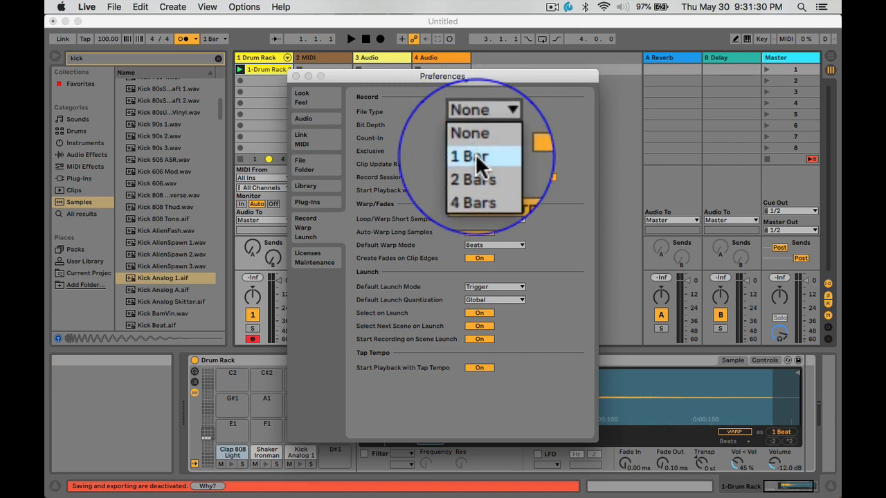
click(475, 153)
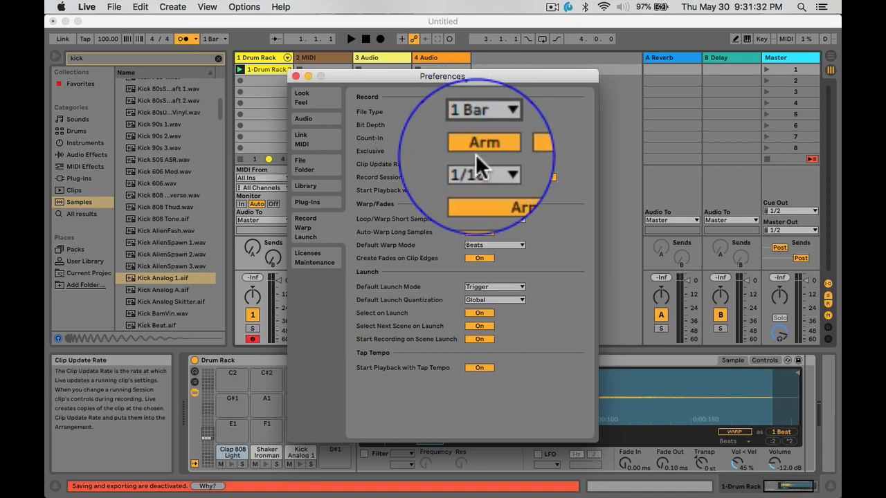
click(296, 76)
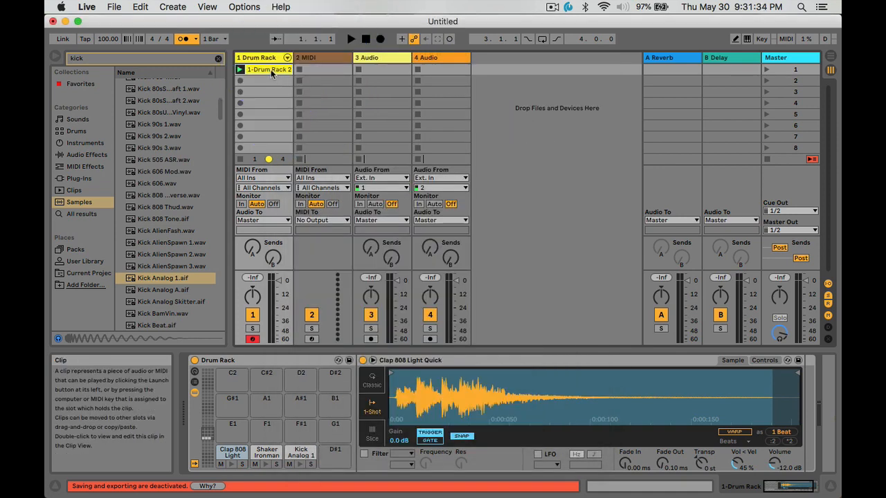
Delete the existing Drum Rack clip and record a new Clap 808 Light Quick pattern on beats 2 and 4 in the first slot
key(Delete)
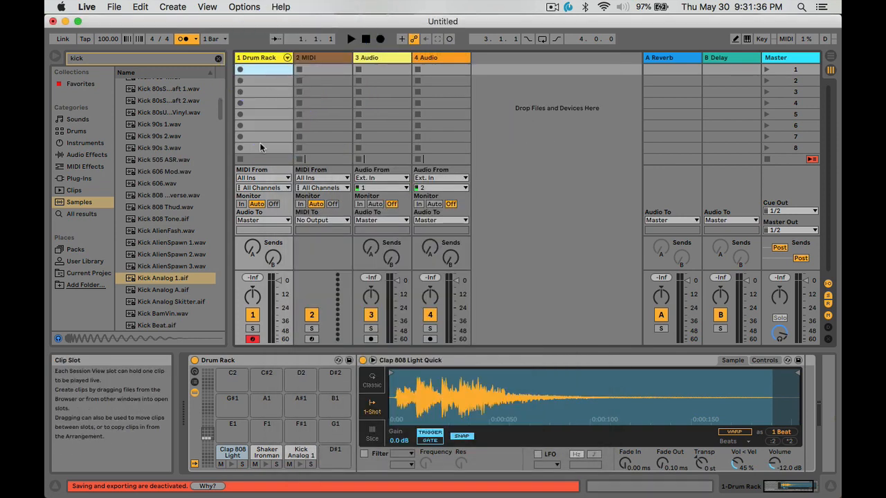
click(239, 75)
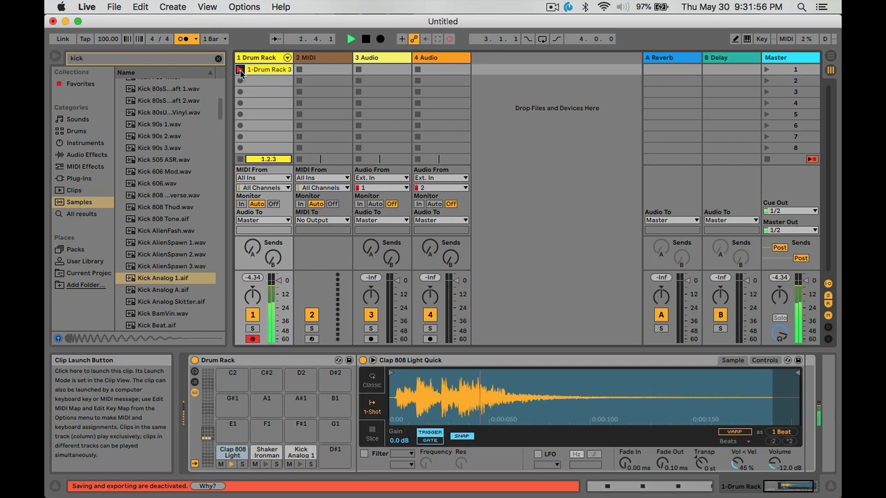
click(240, 70)
click(367, 40)
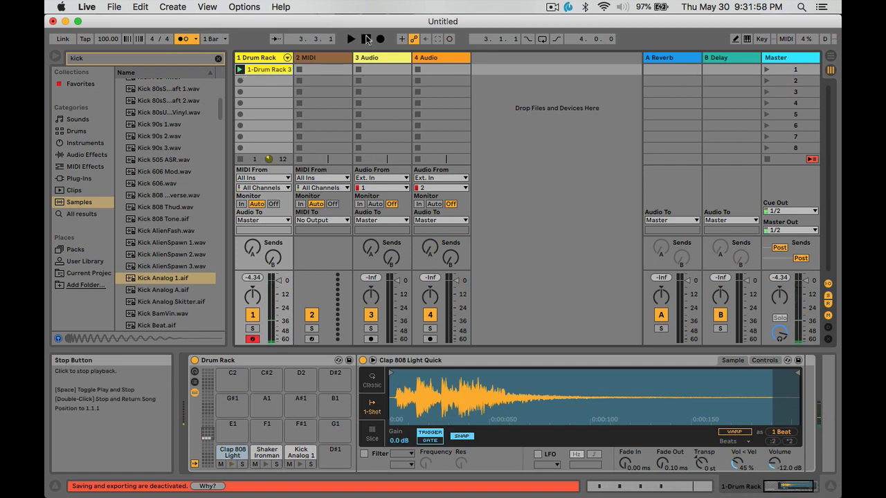
Open the recorded clap clip, play it back, and shorten its loop to two bars ending at bar 3
double_click(264, 69)
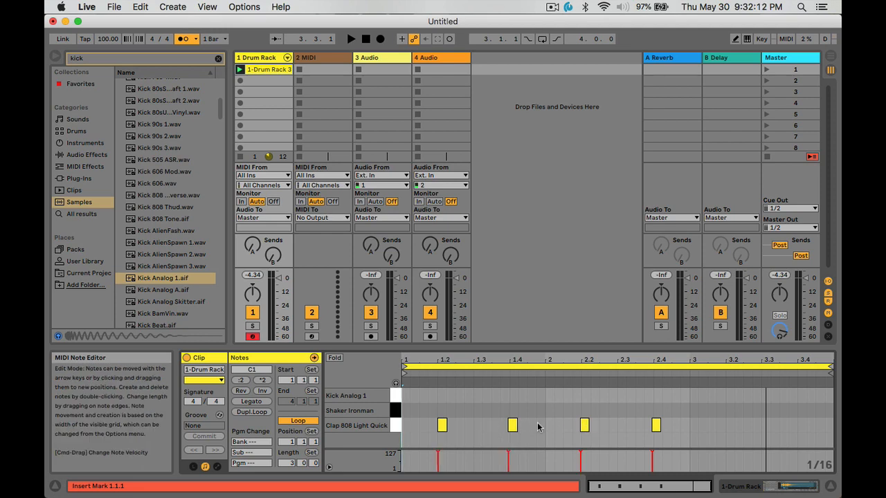
key(space)
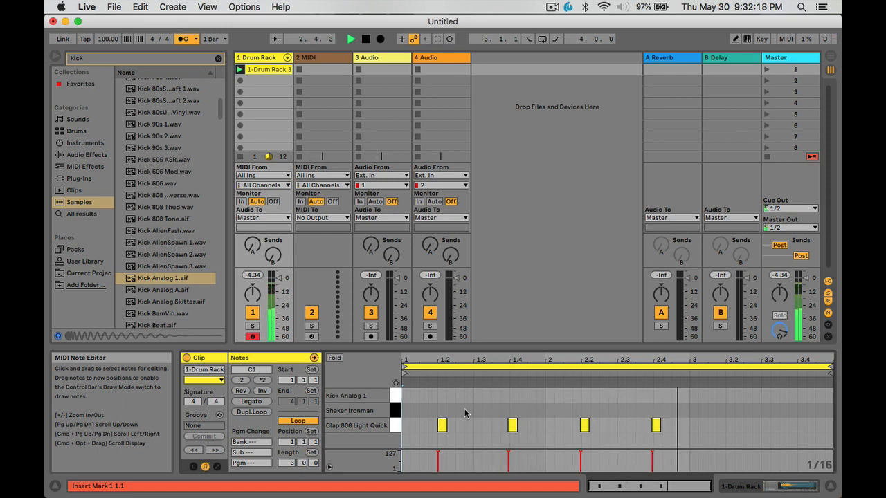
key(space)
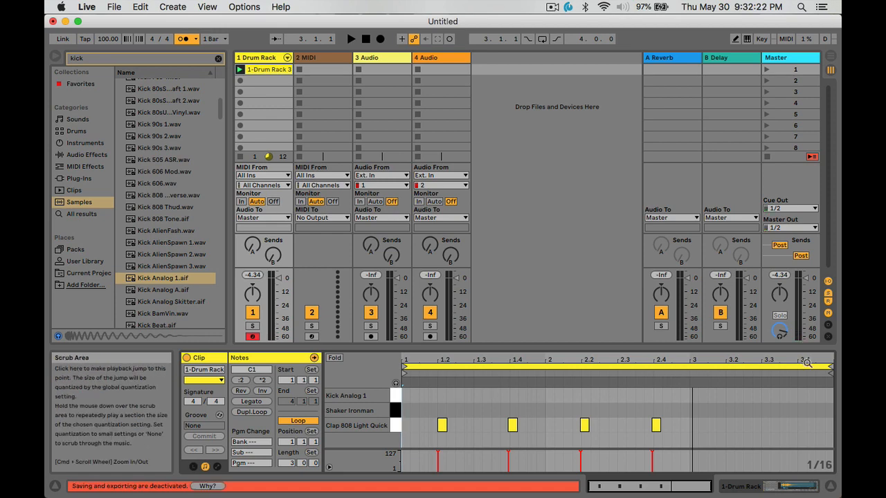
click(830, 368)
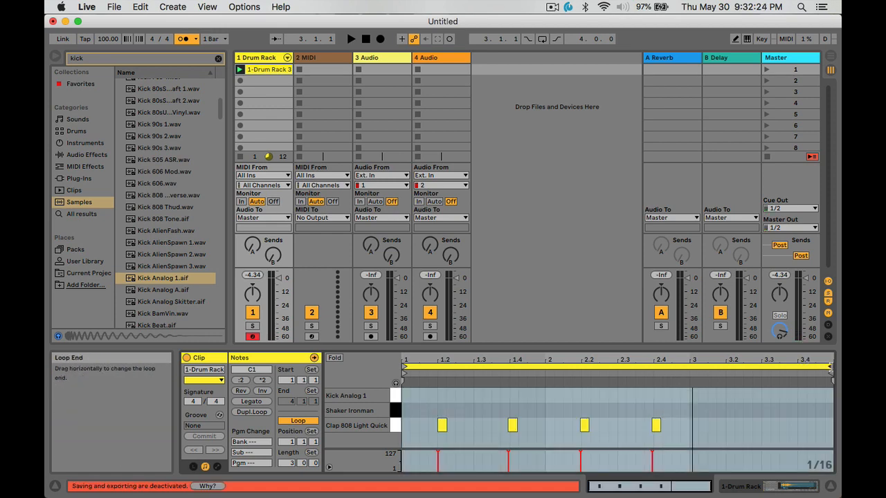
drag(830, 368, 690, 377)
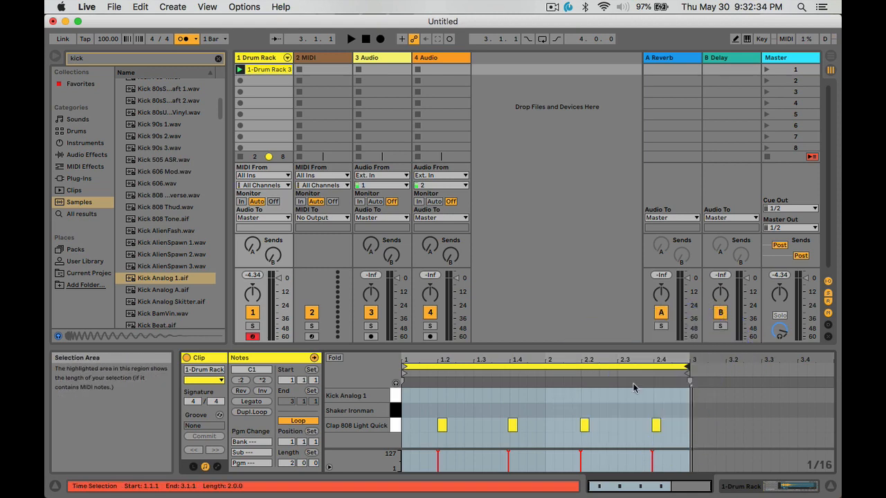
Play back the shortened clap loop and stop it
key(space)
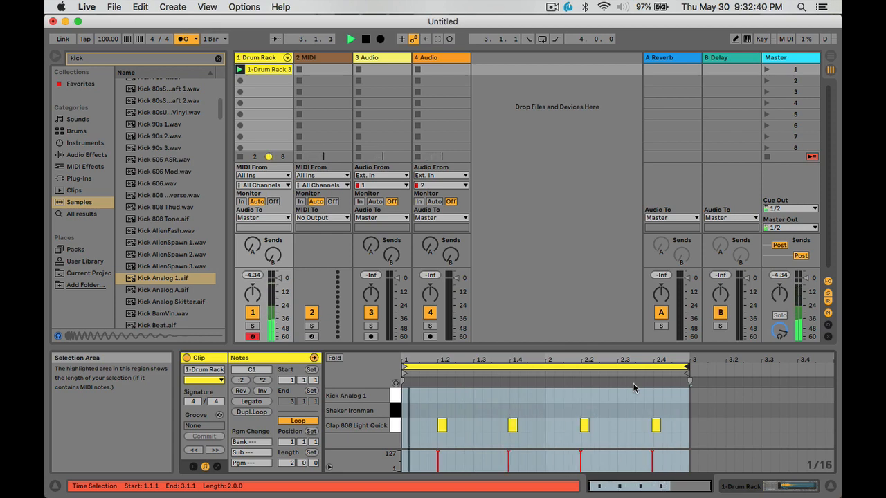
key(space)
key(super+s)
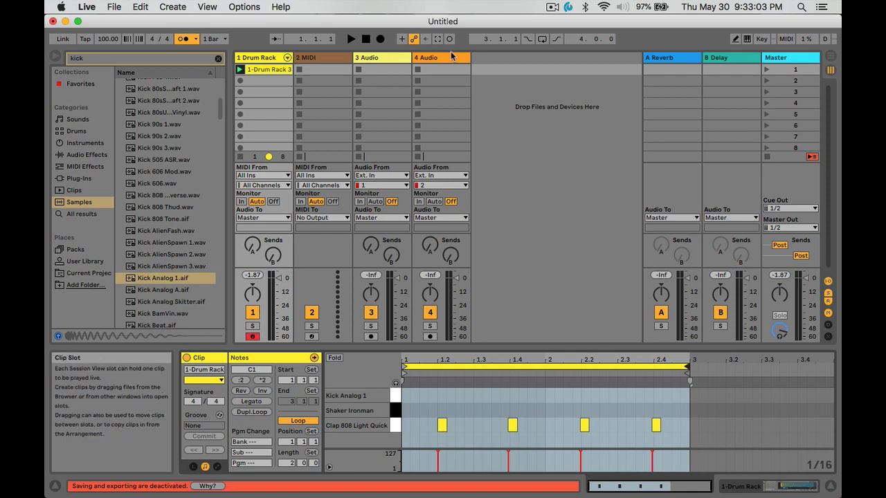
Overdub Kick Analog 1 notes on beats 1 and 3 of both bars in the clap clip
click(449, 74)
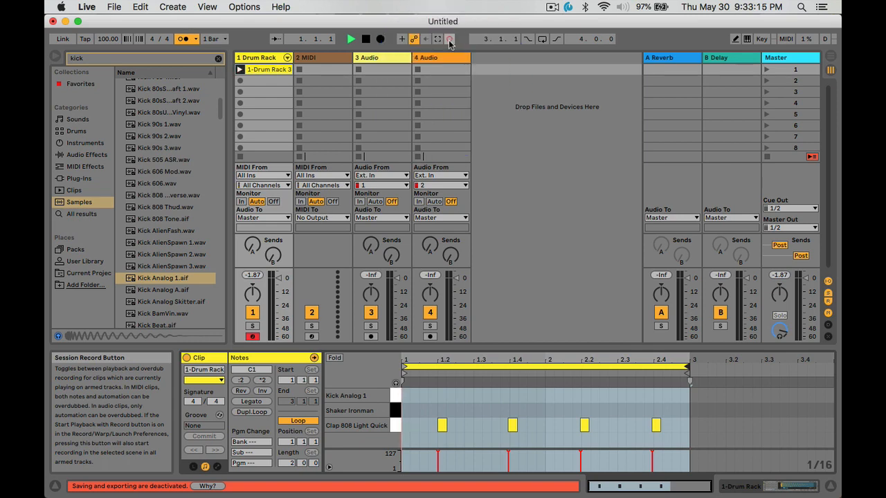
click(449, 40)
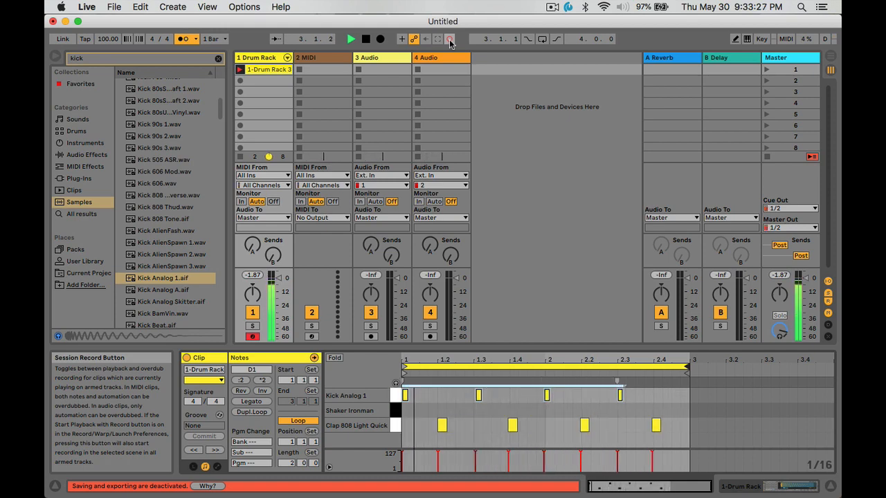
click(450, 41)
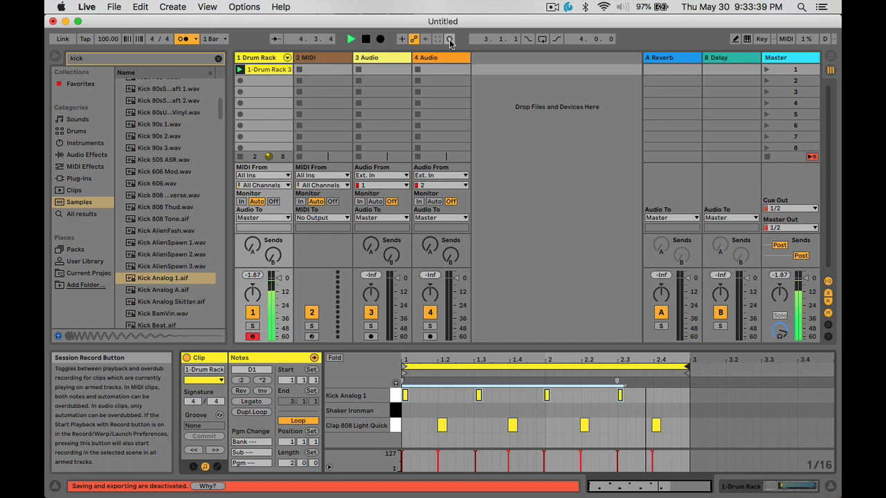
key(space)
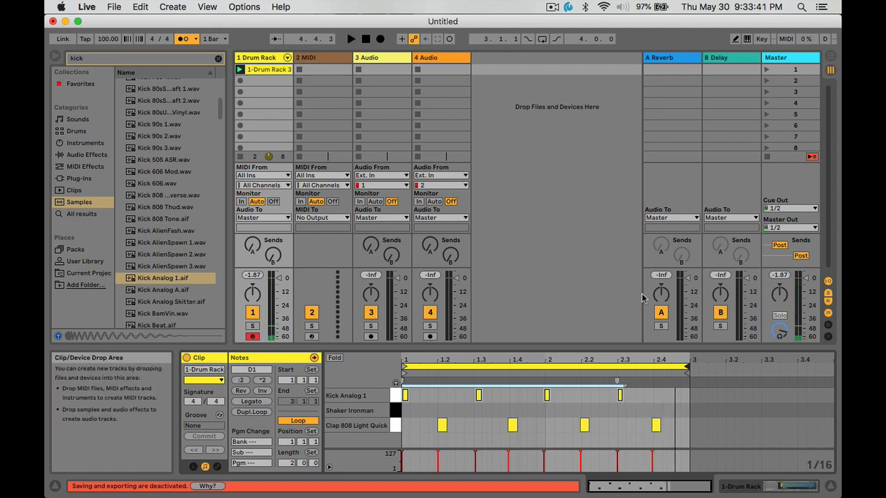
Select all Kick Analog 1 notes, quantize them to the current grid, and play back the beat
click(638, 397)
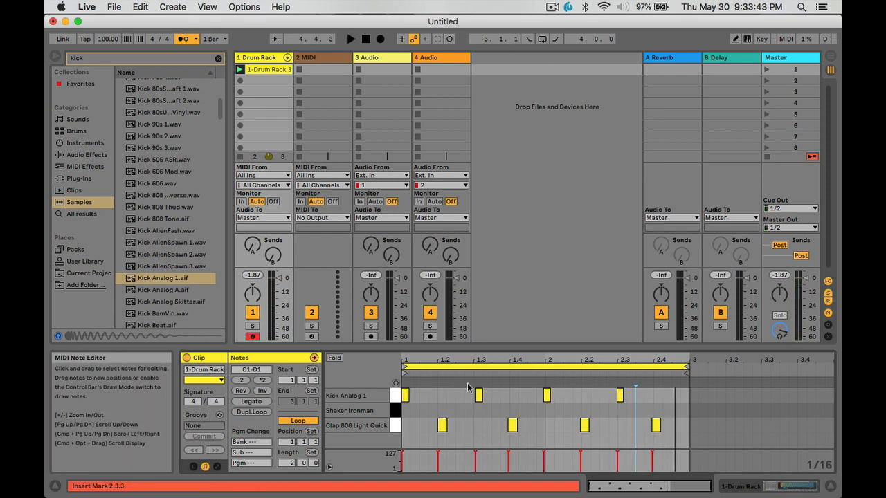
click(398, 399)
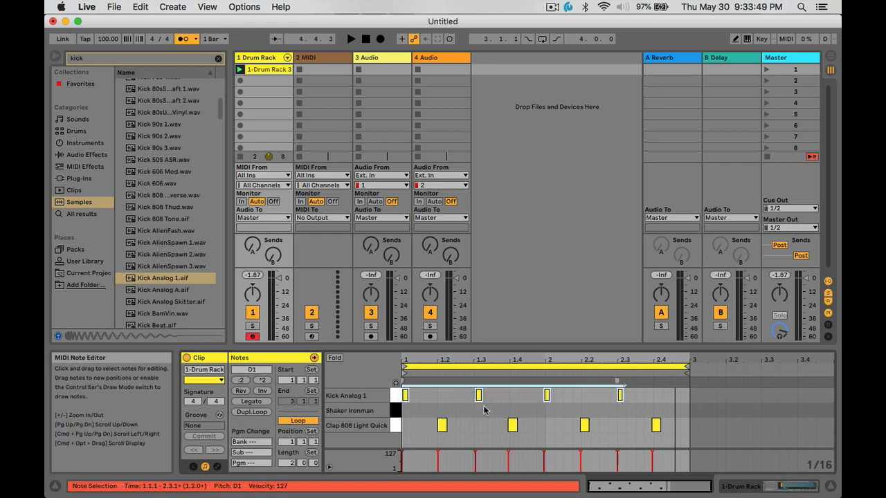
right_click(546, 396)
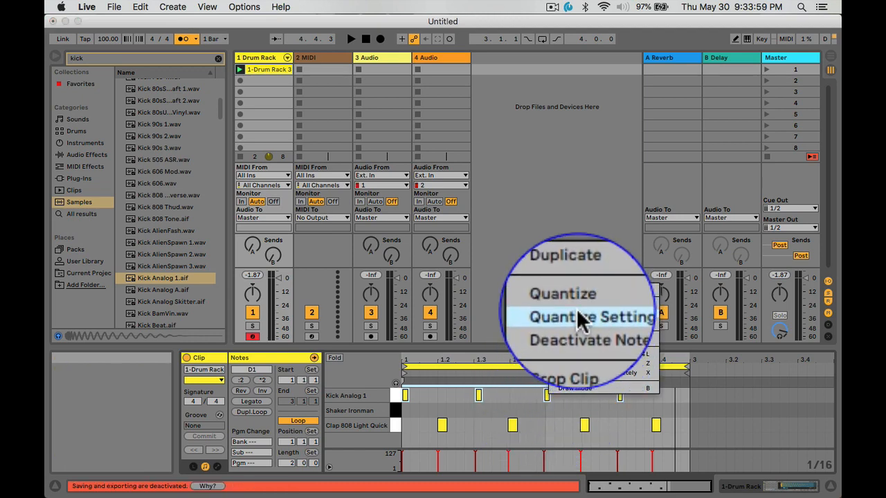
click(576, 313)
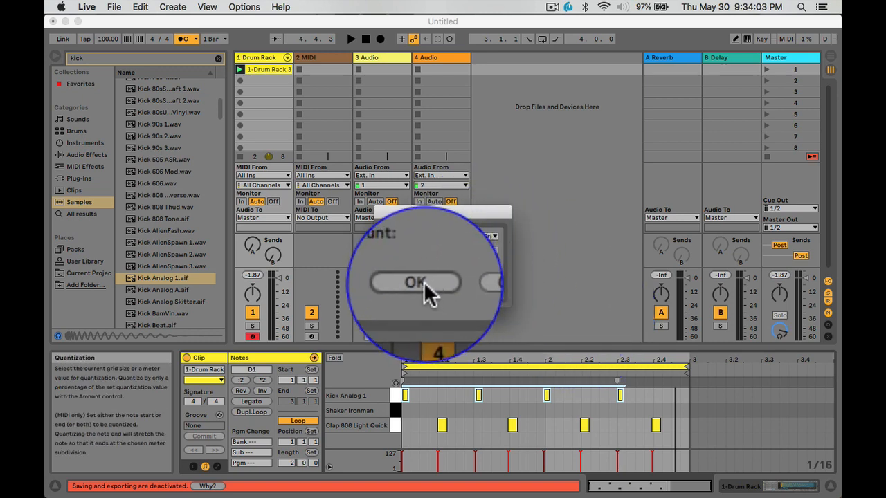
click(424, 282)
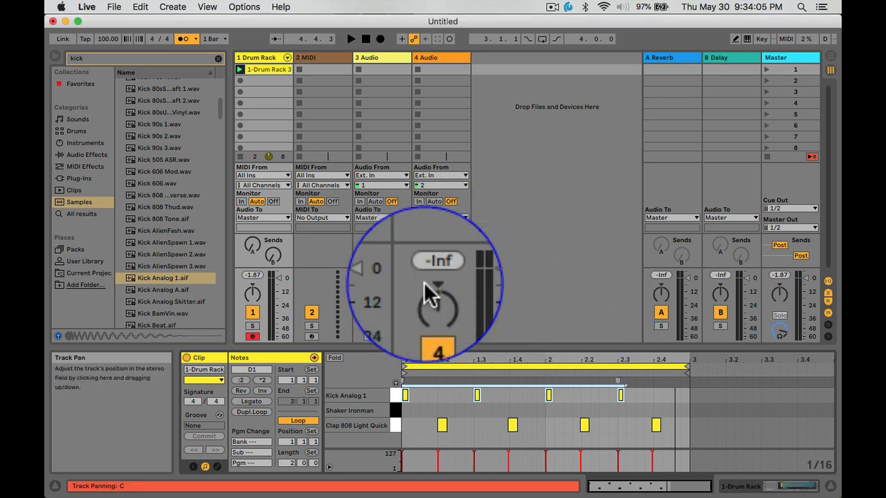
key(space)
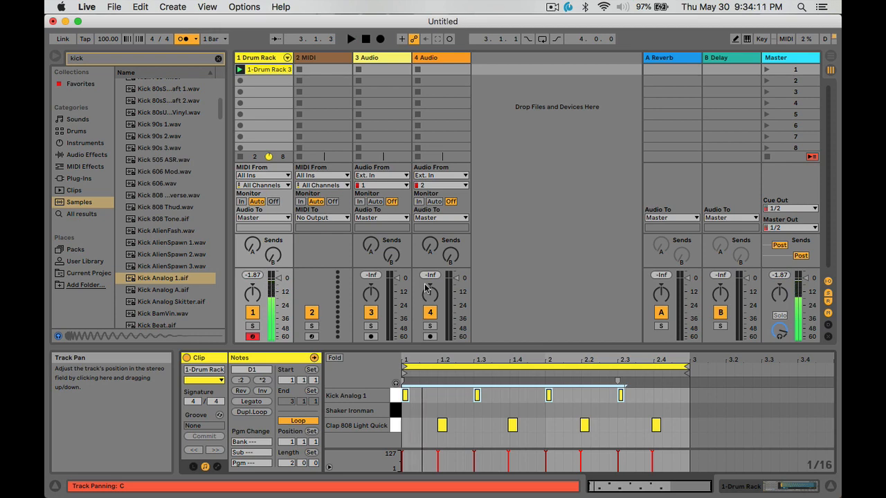
key(super+s)
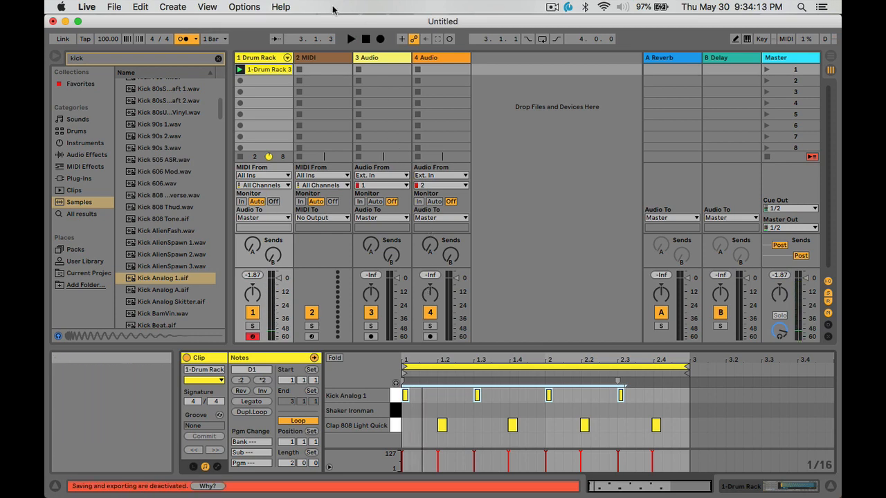
Return playback to the start and overdub Shaker Ironman notes on every eighth note of the two-bar clip
click(361, 36)
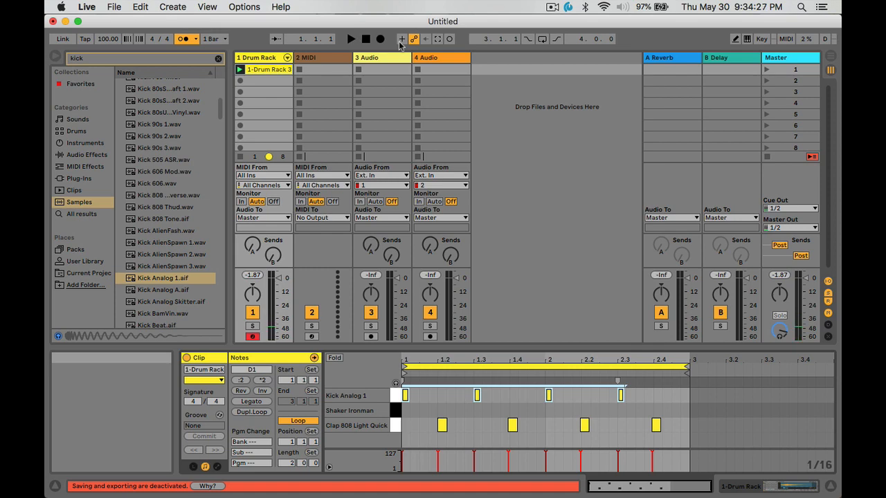
click(449, 41)
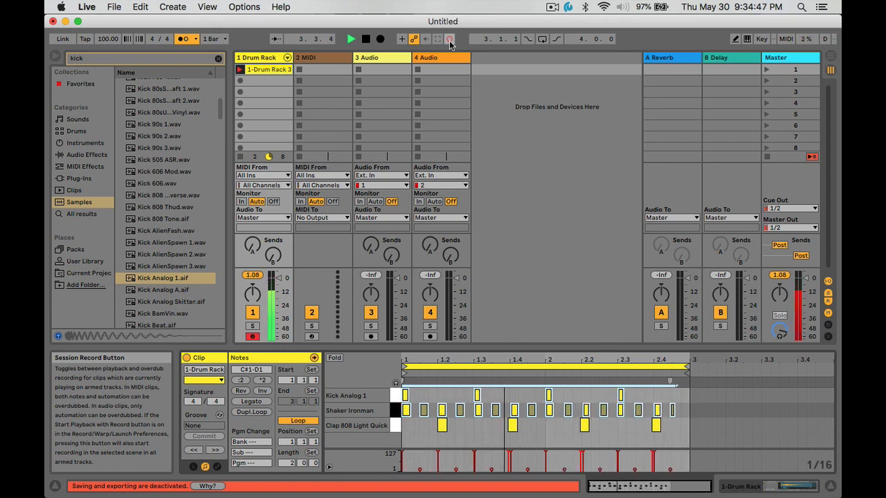
click(450, 40)
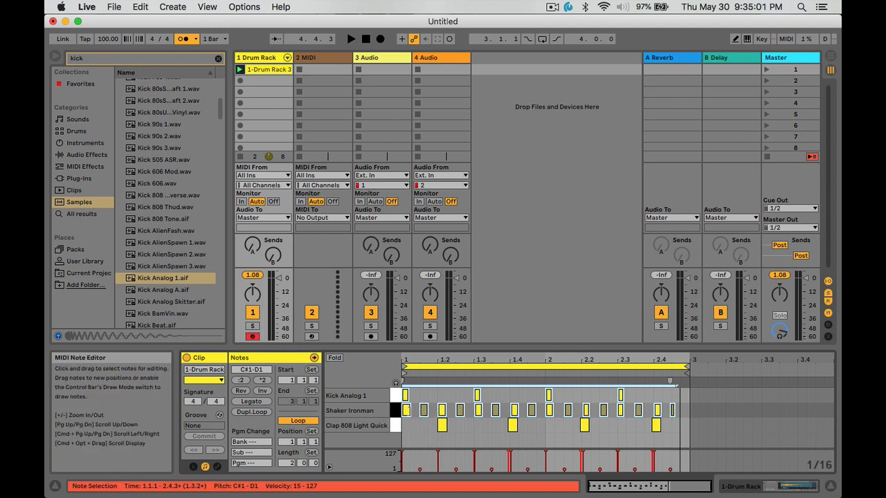
Quantize the selected shaker and kick notes to 1/8 at note start with an amount of 90 %
right_click(408, 415)
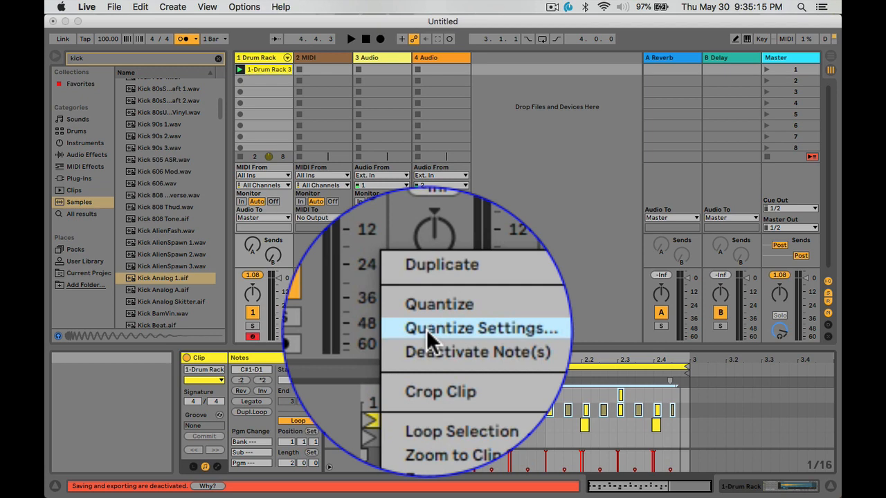
click(426, 329)
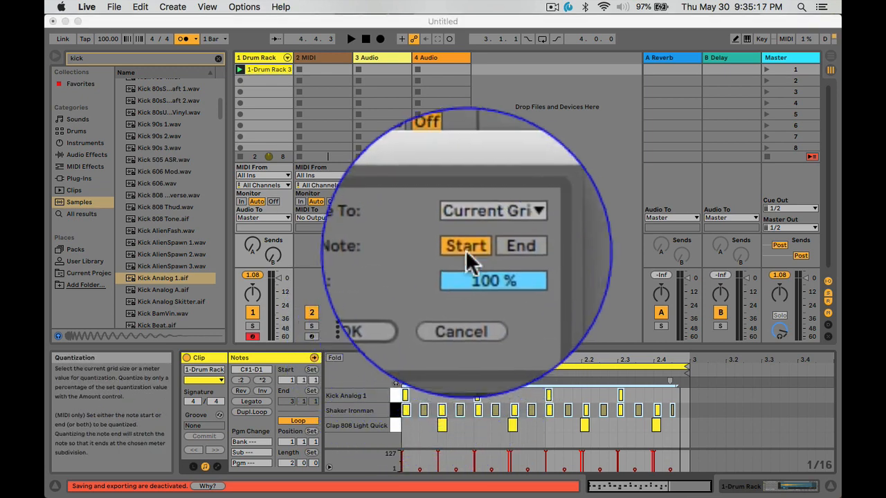
click(473, 233)
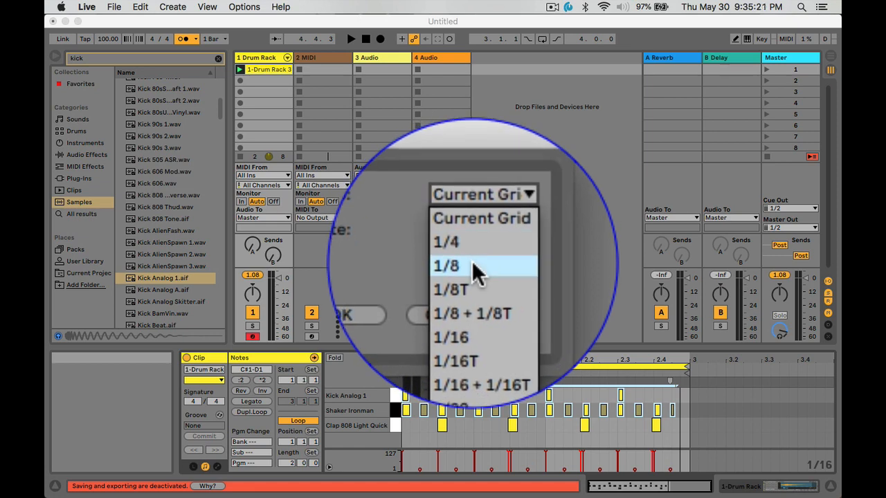
click(472, 265)
drag(475, 261, 475, 271)
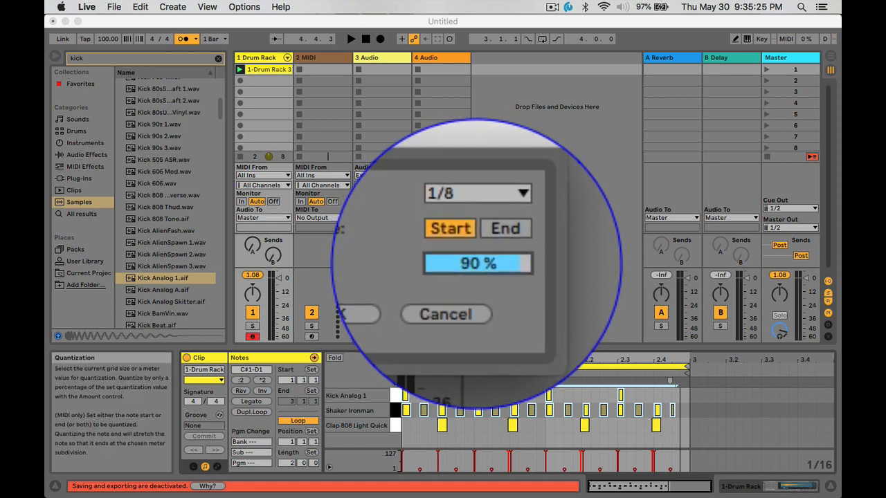
click(428, 283)
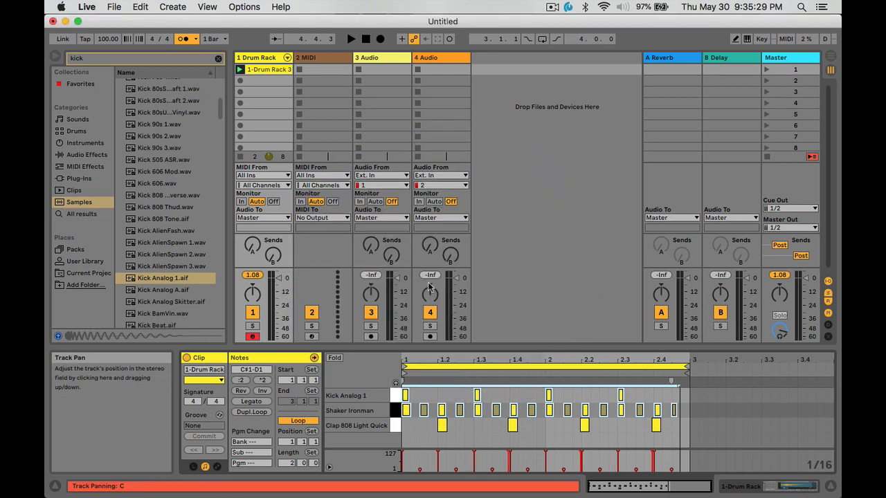
Turn off the metronome and play back the full clap, kick and shaker beat
click(181, 38)
key(space)
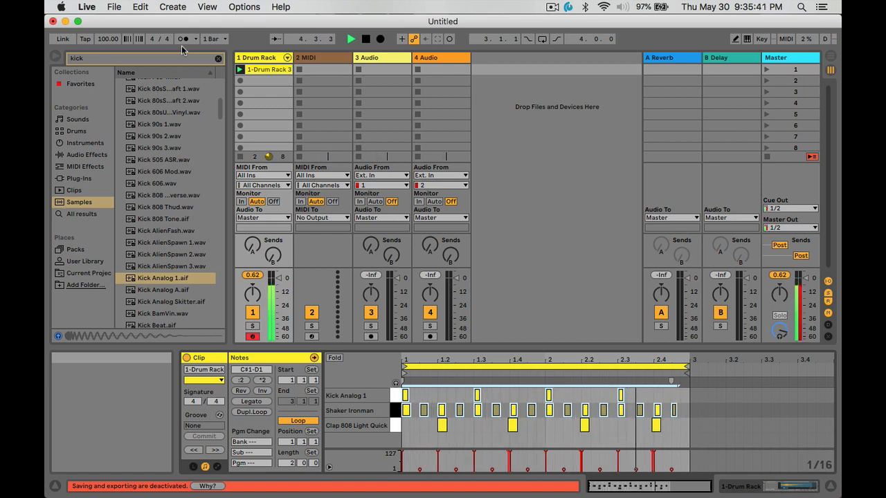
key(space)
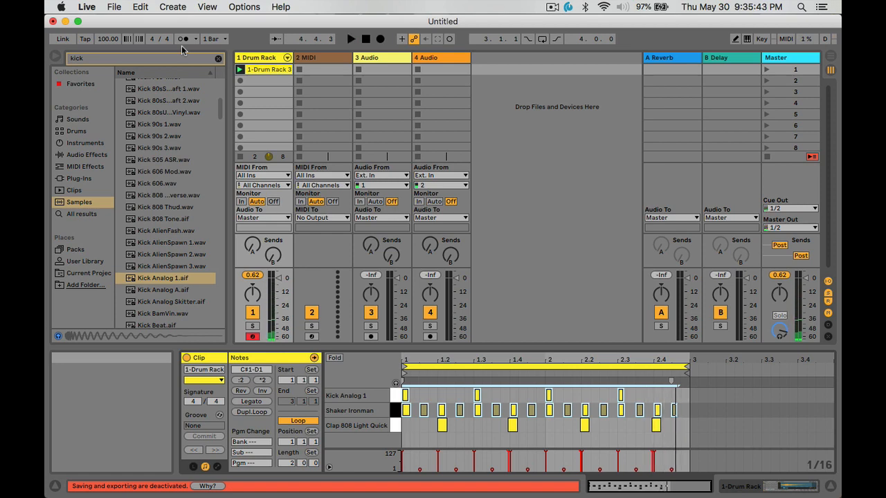